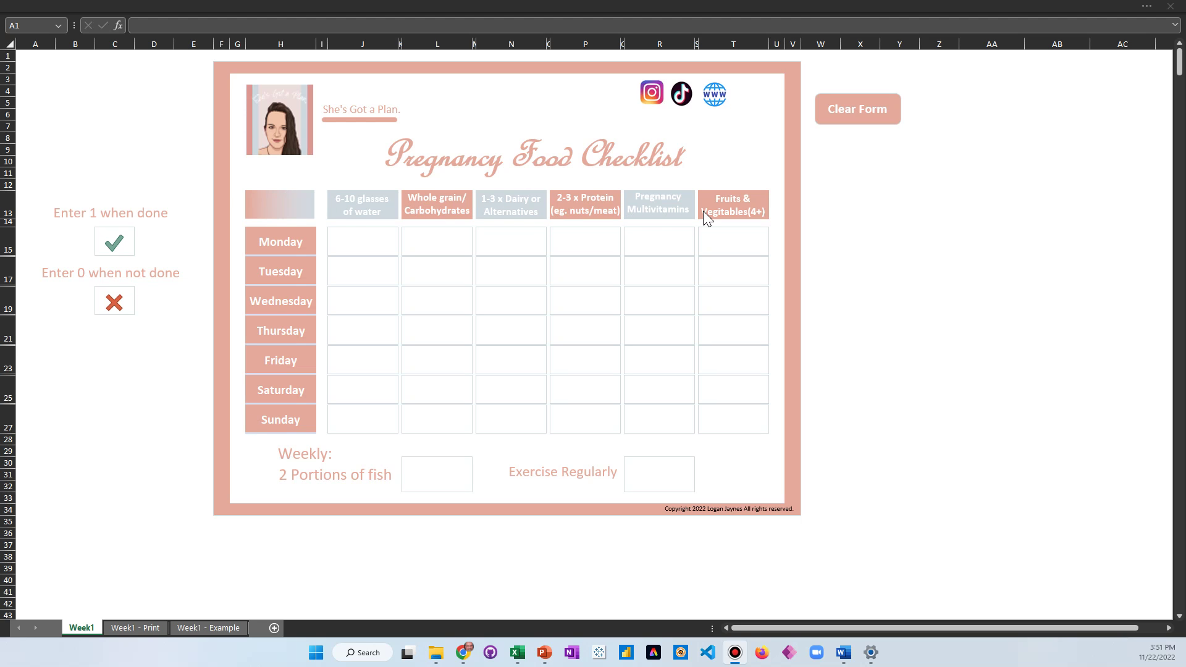
# Mark Monday's water as done (1) in J15 and Tuesday's as not done (0) in J17
pyautogui.click(367, 244)
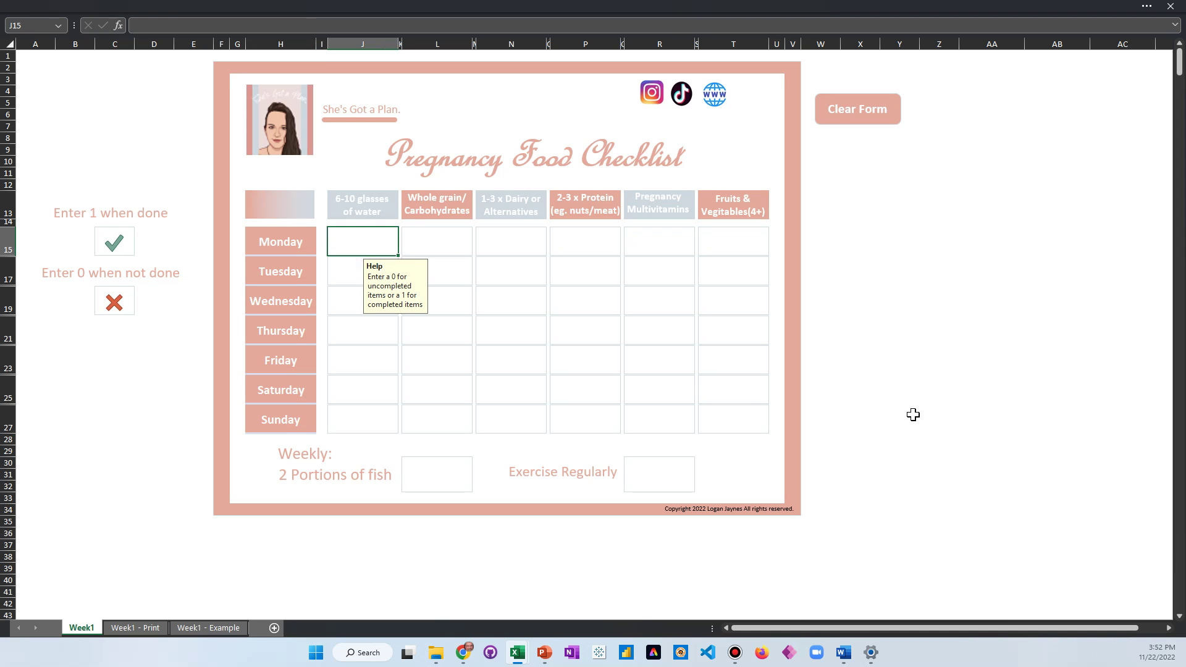
pyautogui.write('1')
pyautogui.press('Return')
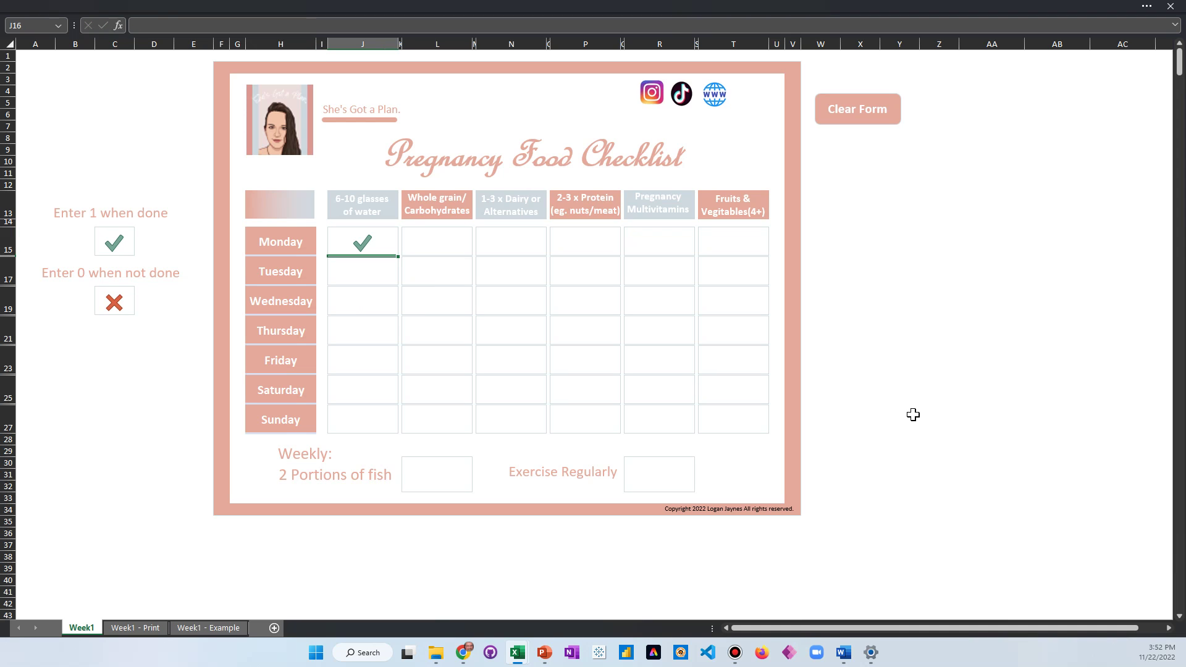
pyautogui.click(360, 273)
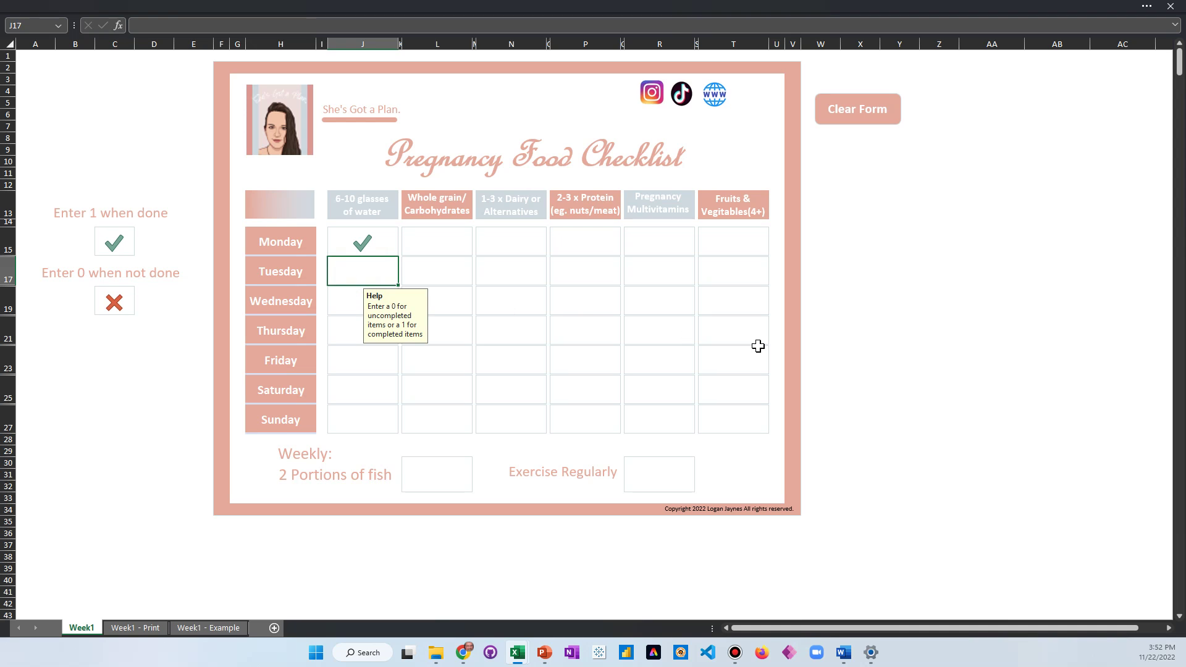
pyautogui.write('0')
pyautogui.press('Return')
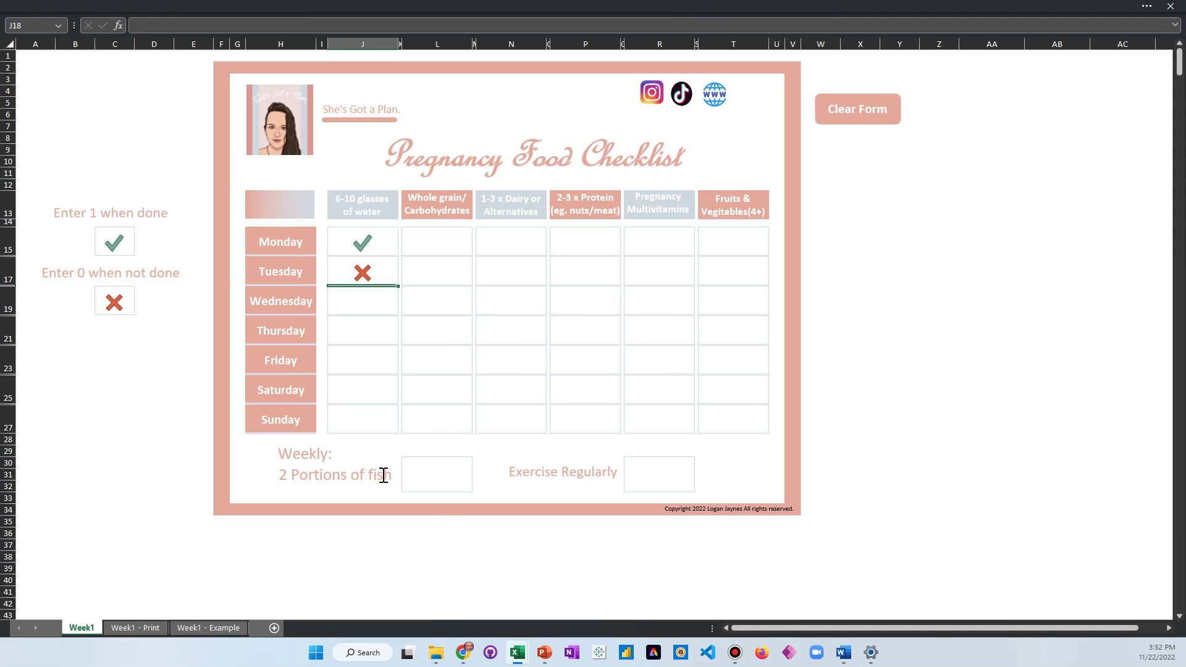
# Enter 1 in the weekly fish box and 0 in Exercise, then clear the whole form
pyautogui.click(440, 474)
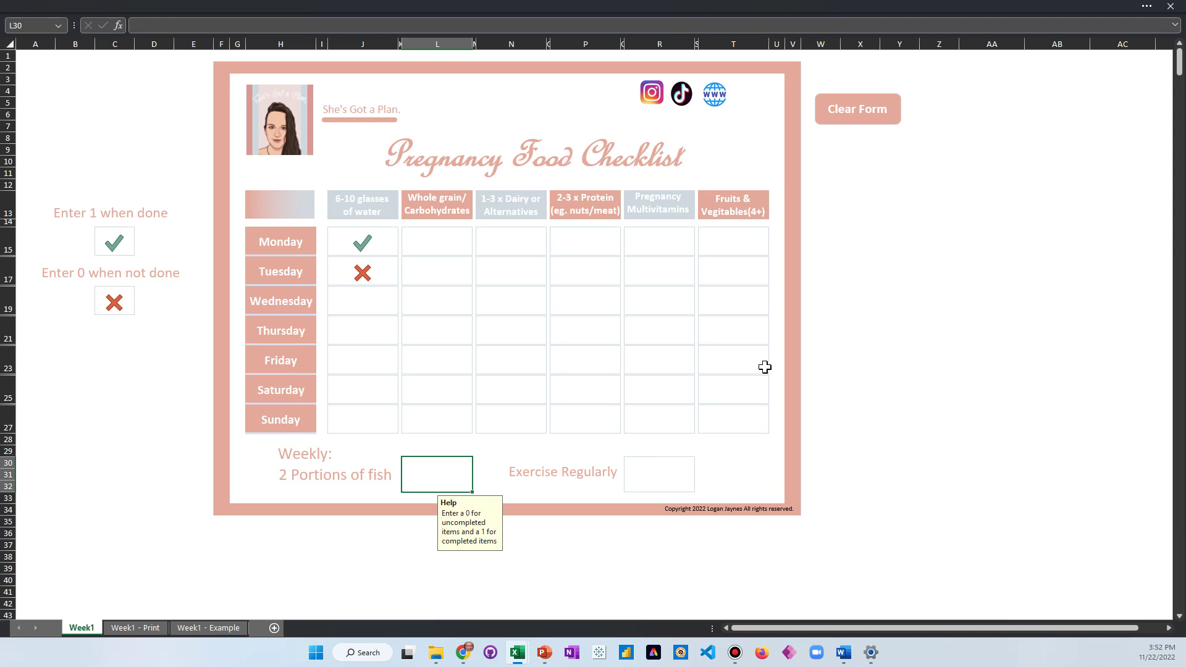
pyautogui.write('1')
pyautogui.press('Return')
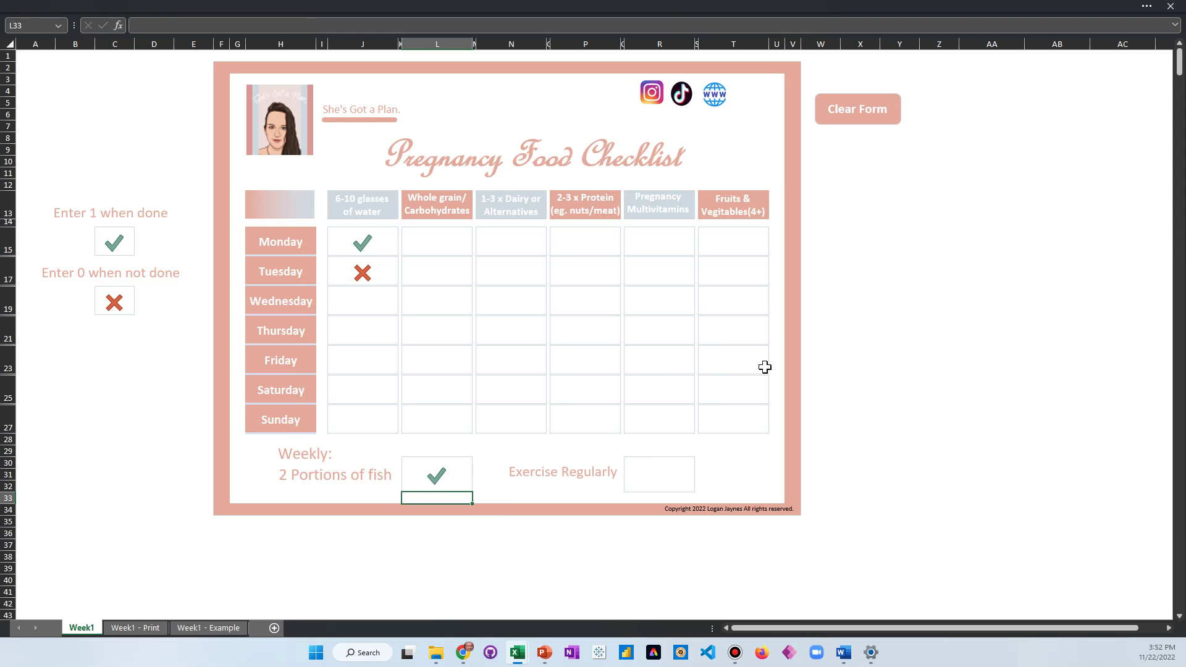
pyautogui.click(660, 471)
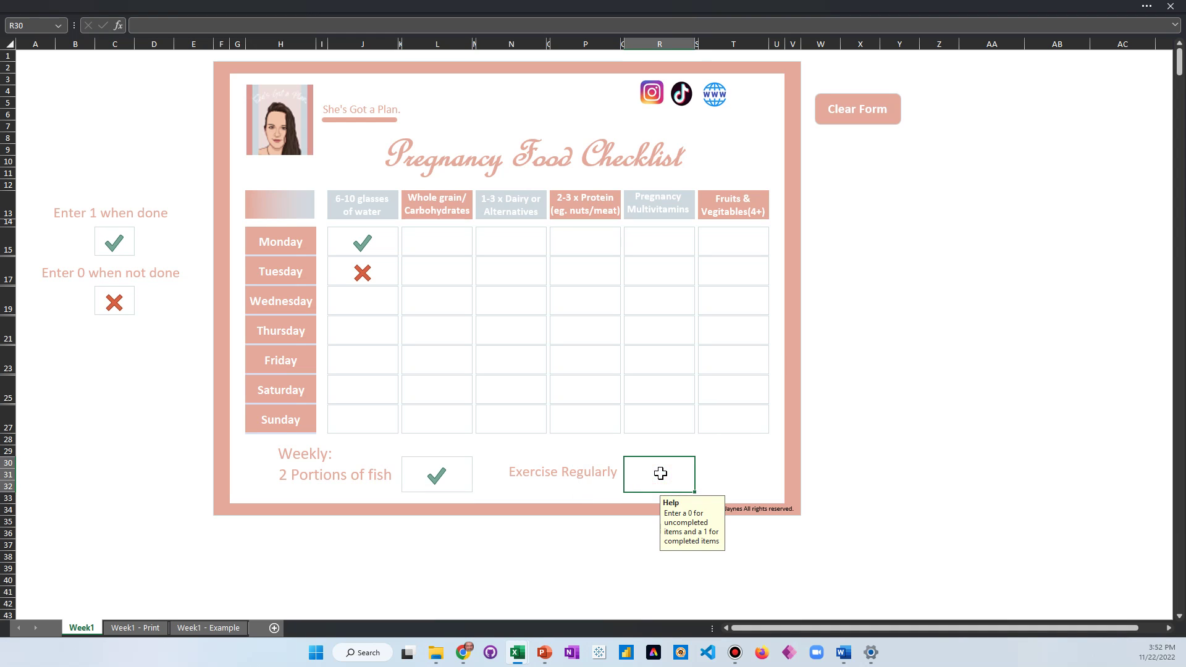
pyautogui.write('0')
pyautogui.press('Return')
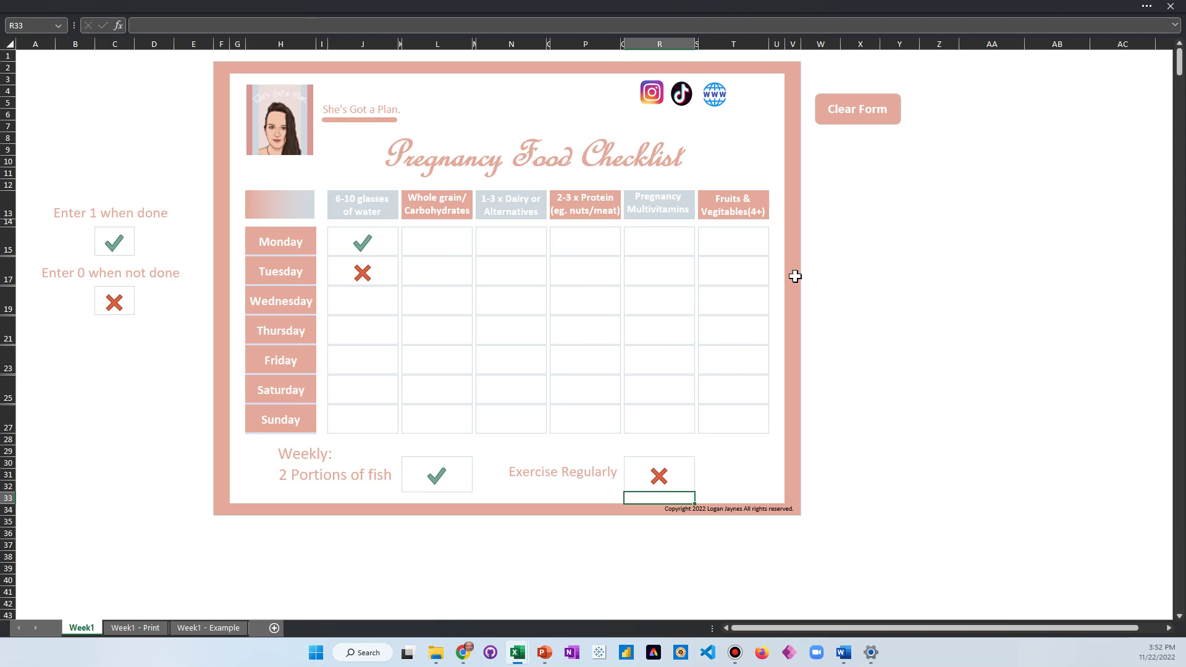
pyautogui.click(864, 111)
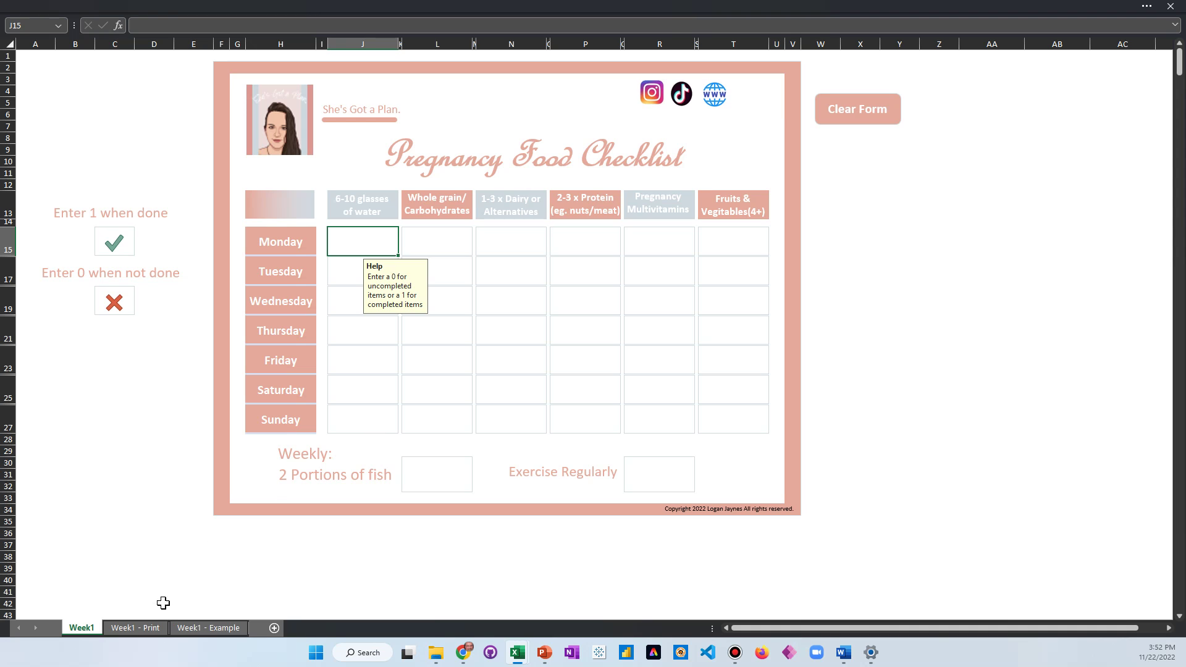
# Print the Week1 - Print sheet, then display the Week1 - Example sheet
pyautogui.click(130, 629)
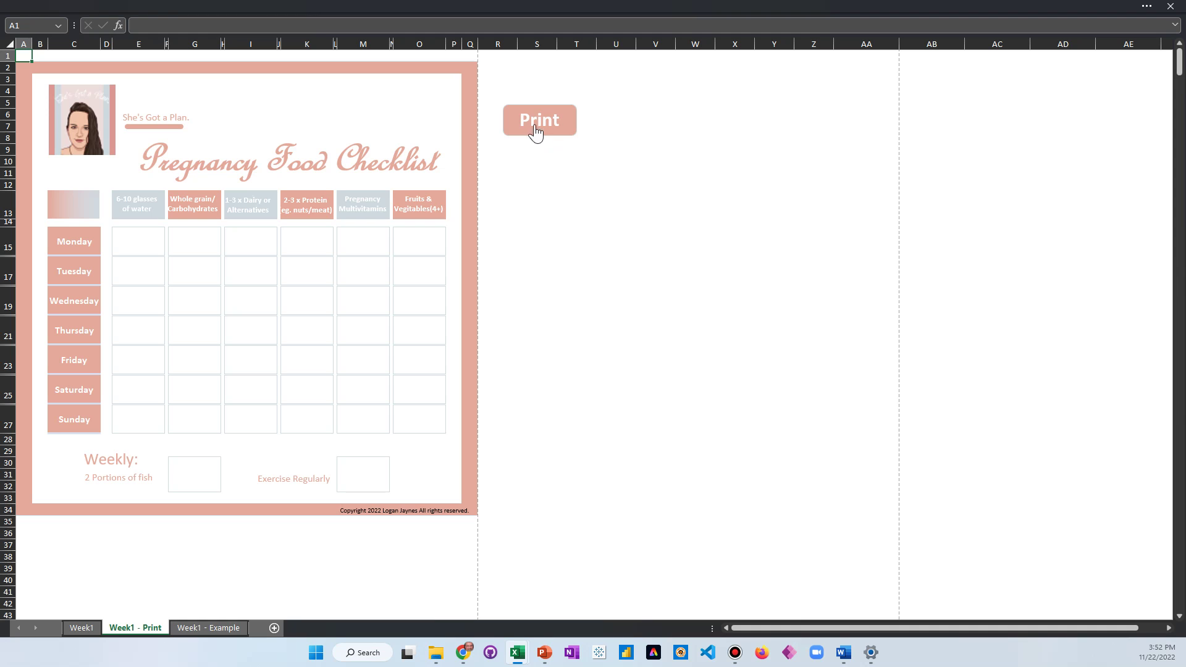
pyautogui.click(535, 121)
pyautogui.click(199, 627)
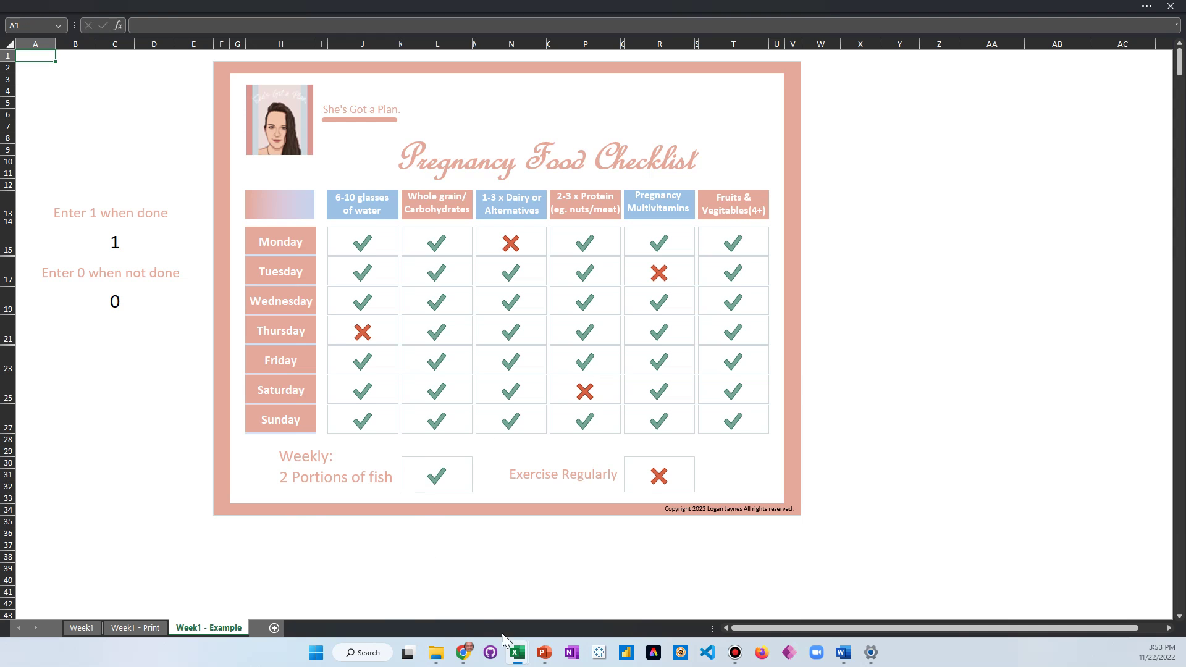
# Switch from Excel to the ShesGotaPlan Google Sheets window in Chrome
pyautogui.moveTo(518, 658)
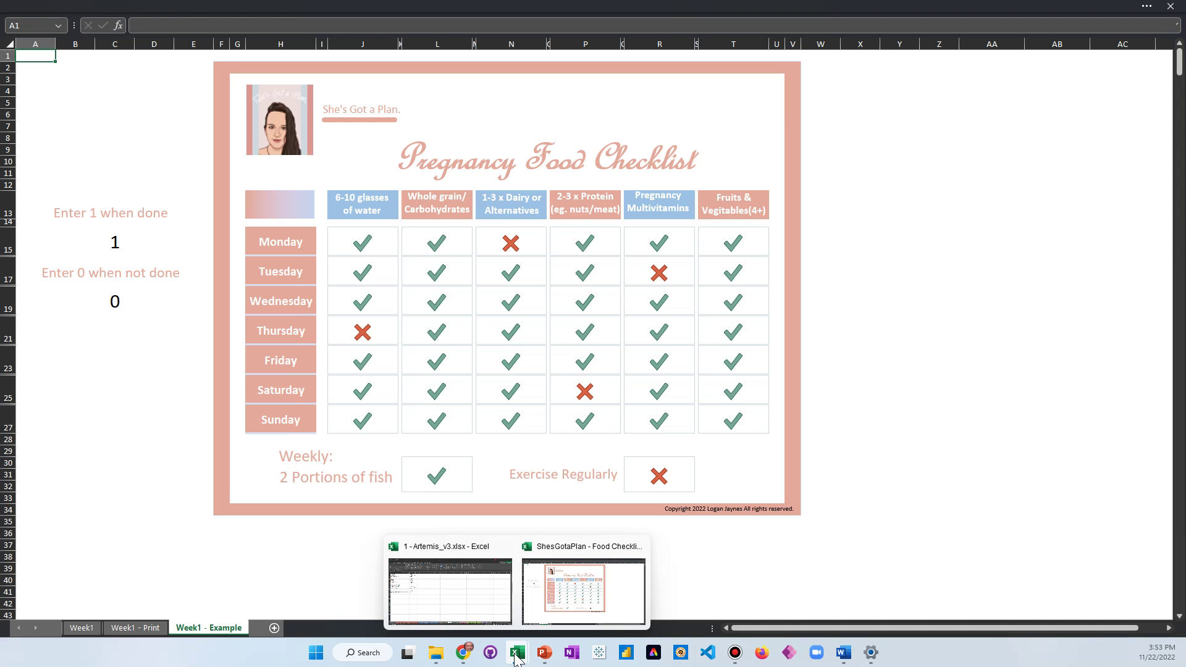
pyautogui.moveTo(464, 653)
pyautogui.click(655, 607)
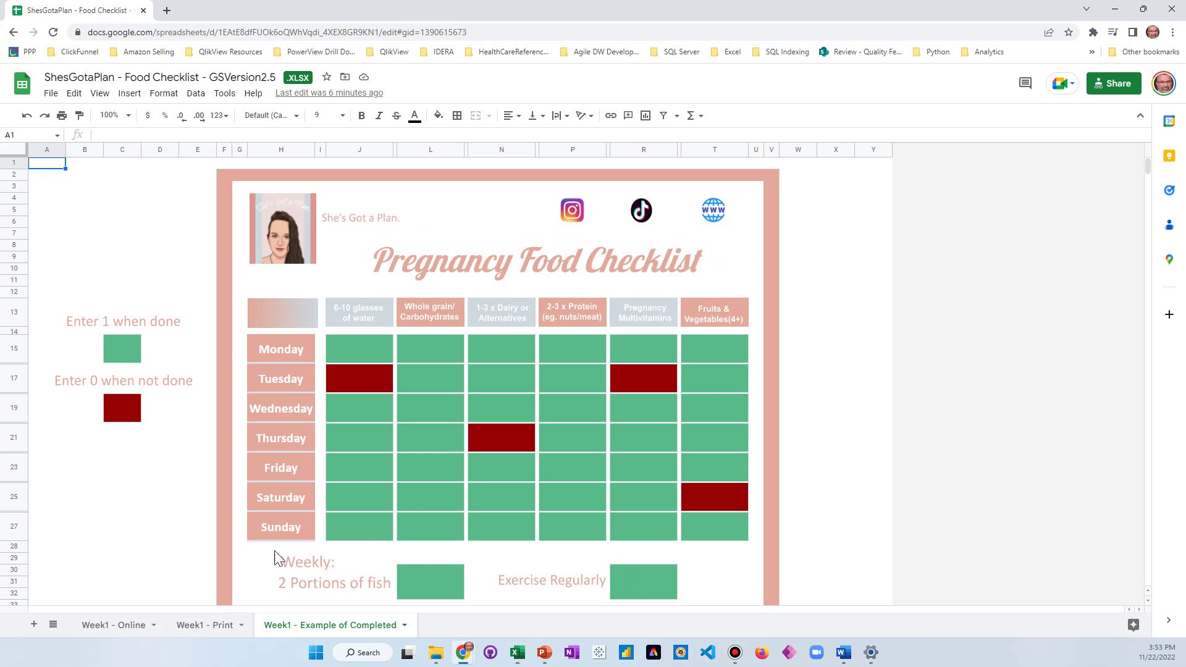
# Show the empty Week1 - Online checklist sheet
pyautogui.click(92, 625)
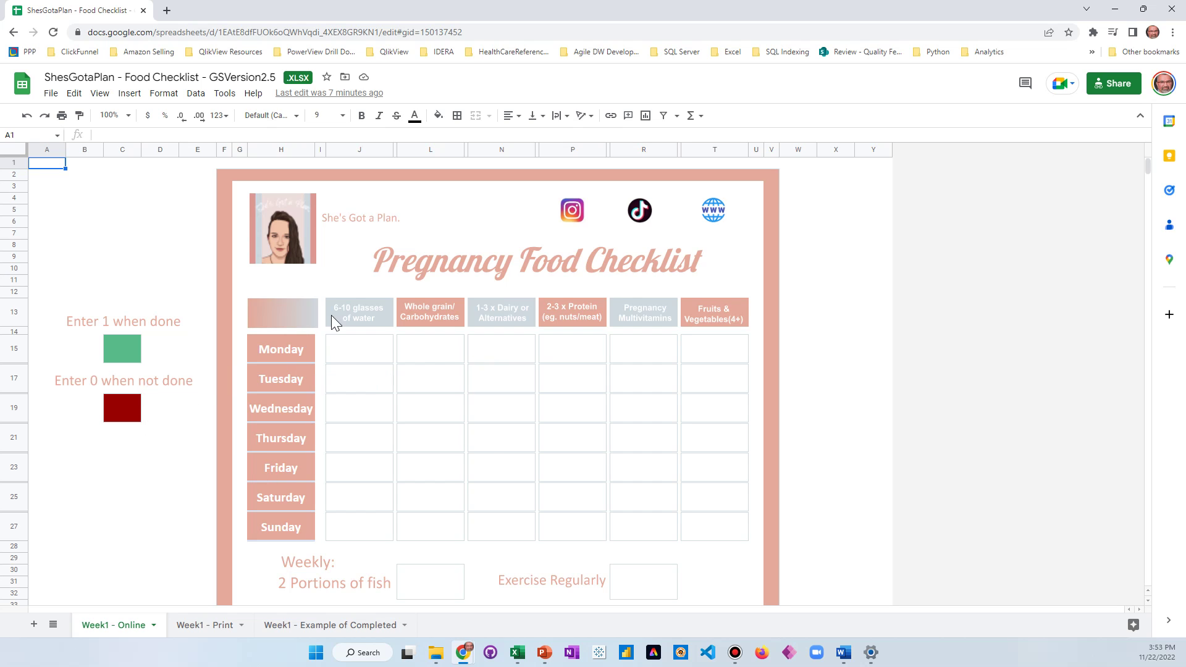
# Mark Monday's water 1 and Tuesday's water 0 in the online checklist
pyautogui.click(366, 354)
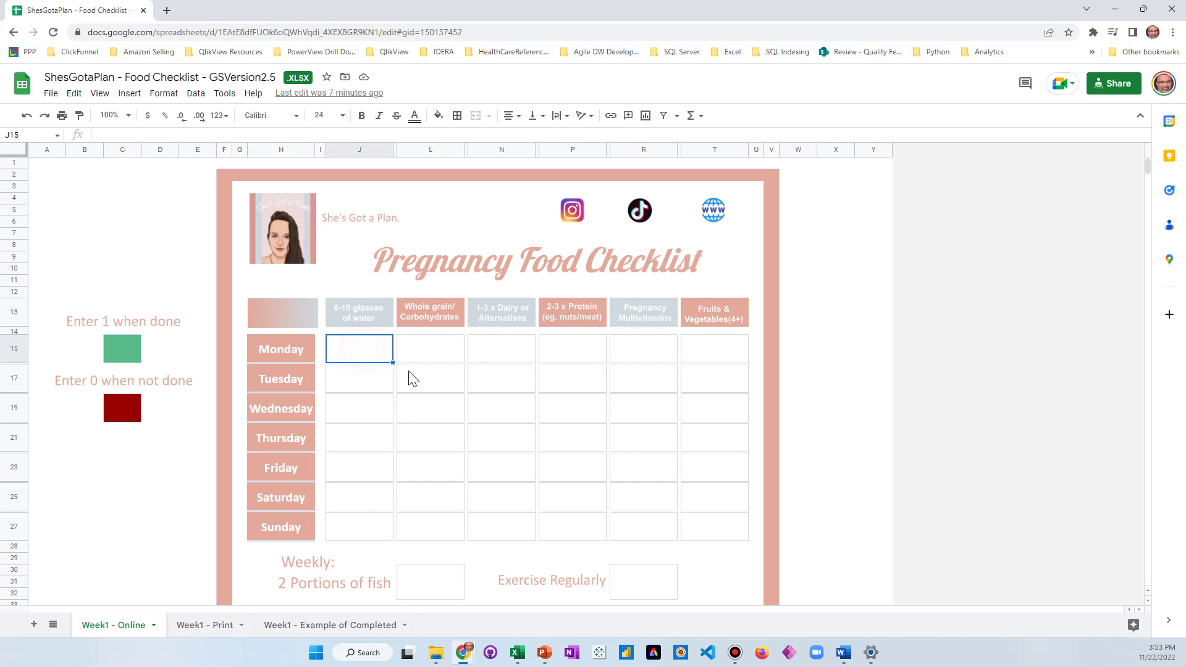
pyautogui.write('1')
pyautogui.press('Return')
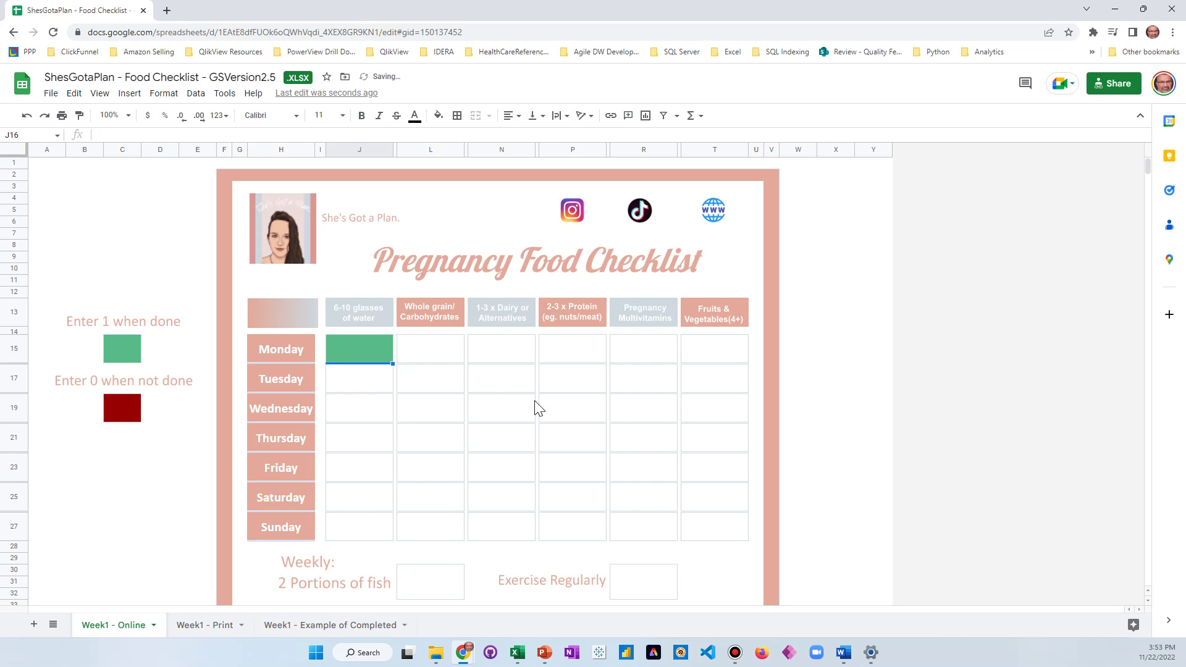
pyautogui.click(357, 378)
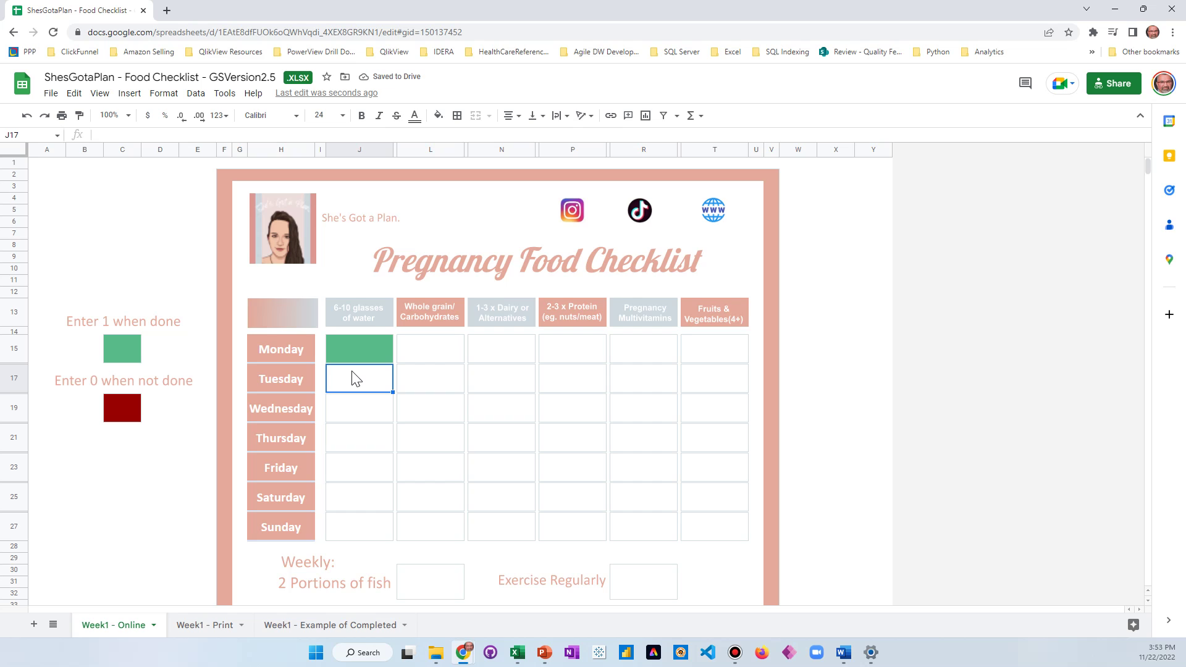
pyautogui.write('0')
pyautogui.press('Return')
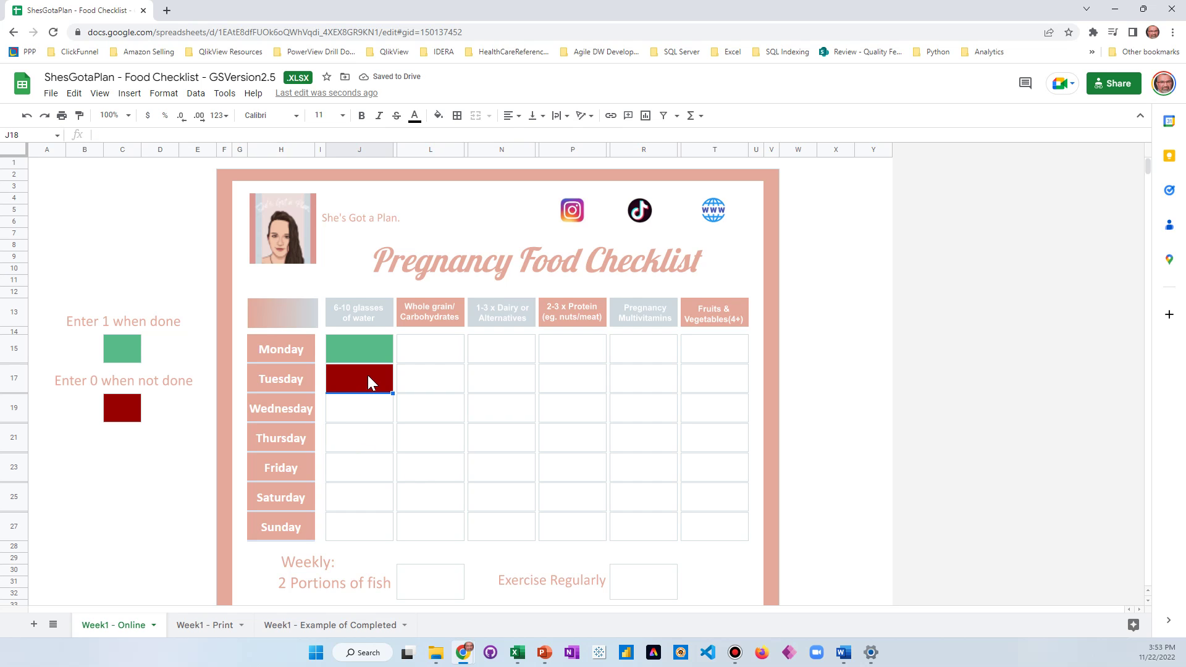
# Enter 1 in the weekly fish cell L30 and the Exercise Regularly cell R30
pyautogui.click(416, 581)
pyautogui.write('1')
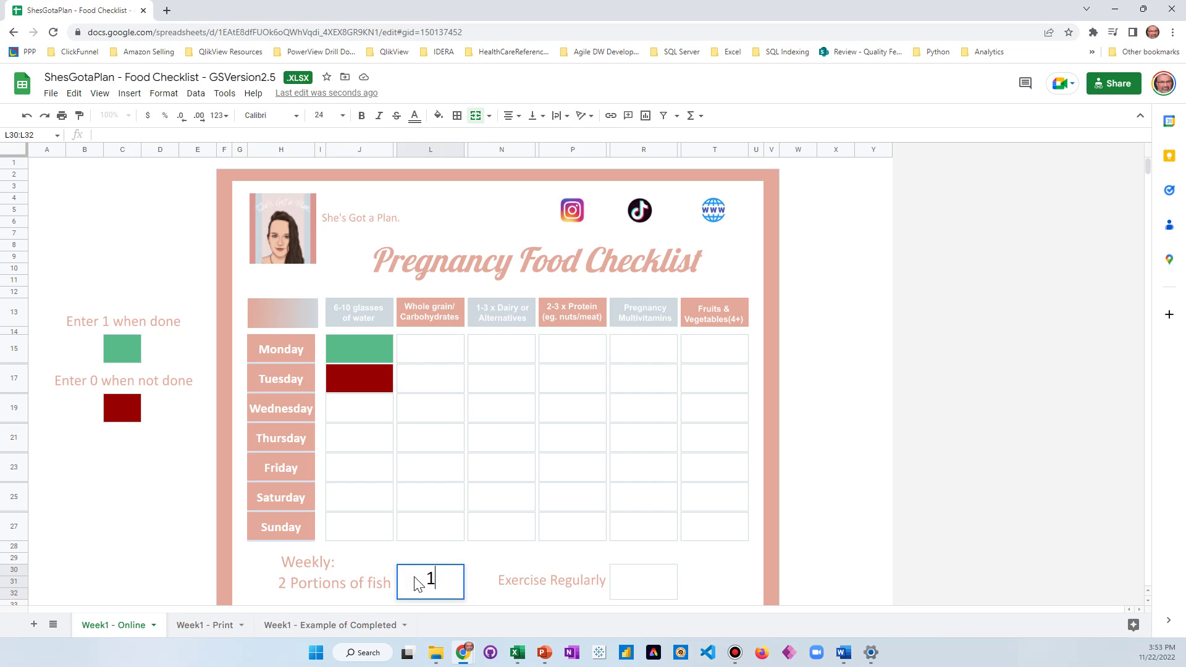
pyautogui.press('Return')
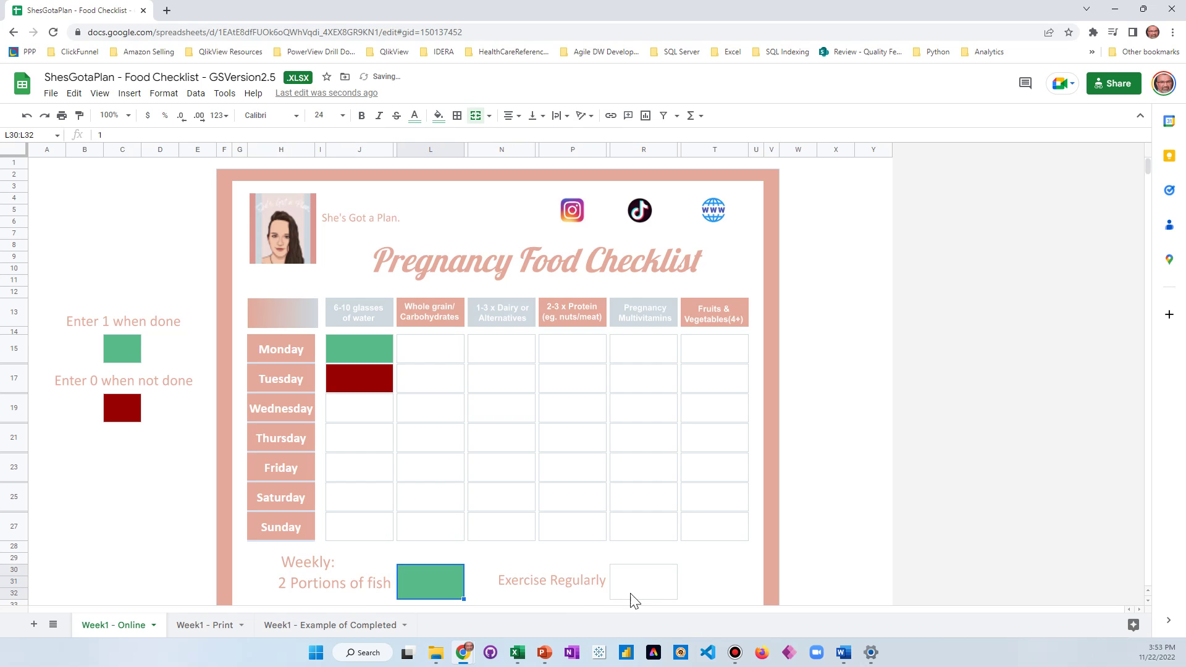
pyautogui.click(633, 592)
pyautogui.write('1')
pyautogui.press('Return')
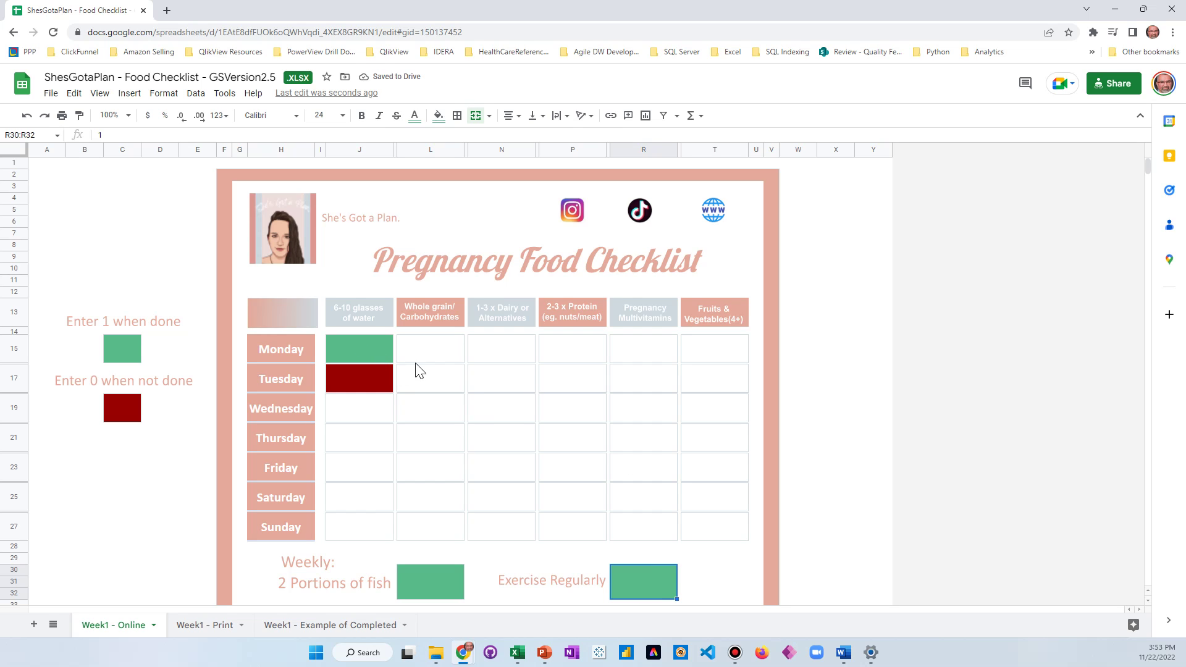
pyautogui.click(355, 349)
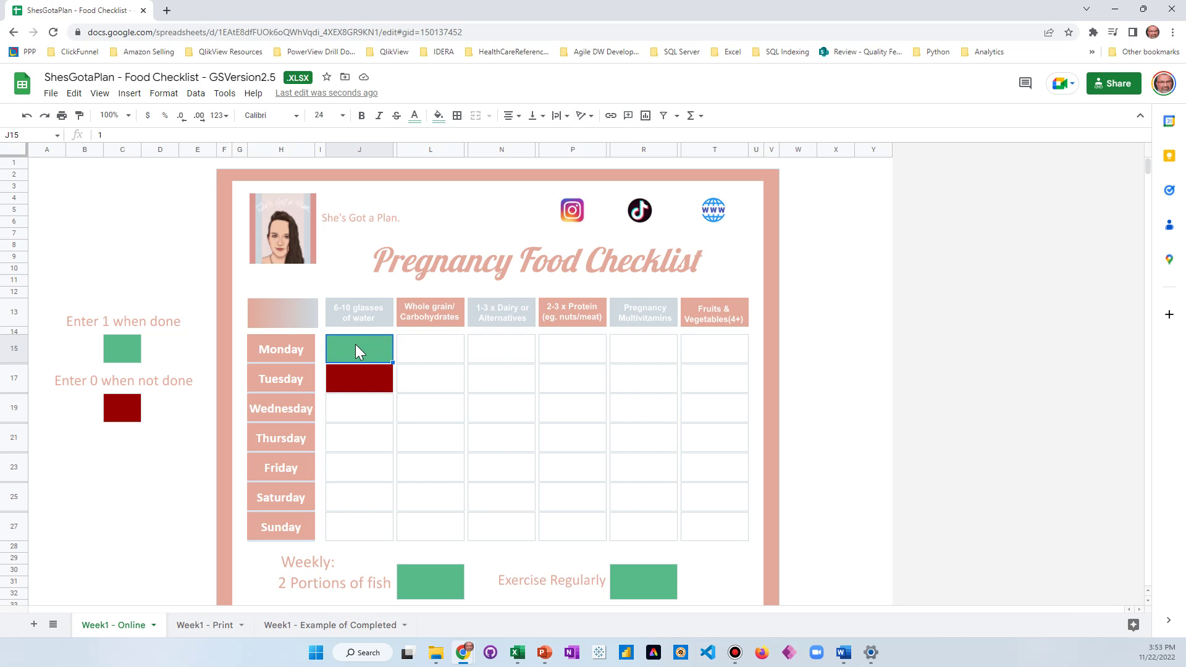
# Clear the daily grid J15:T27 and the fish and exercise cells, then show Week1 - Print
pyautogui.moveTo(356, 350); pyautogui.dragTo(709, 544)
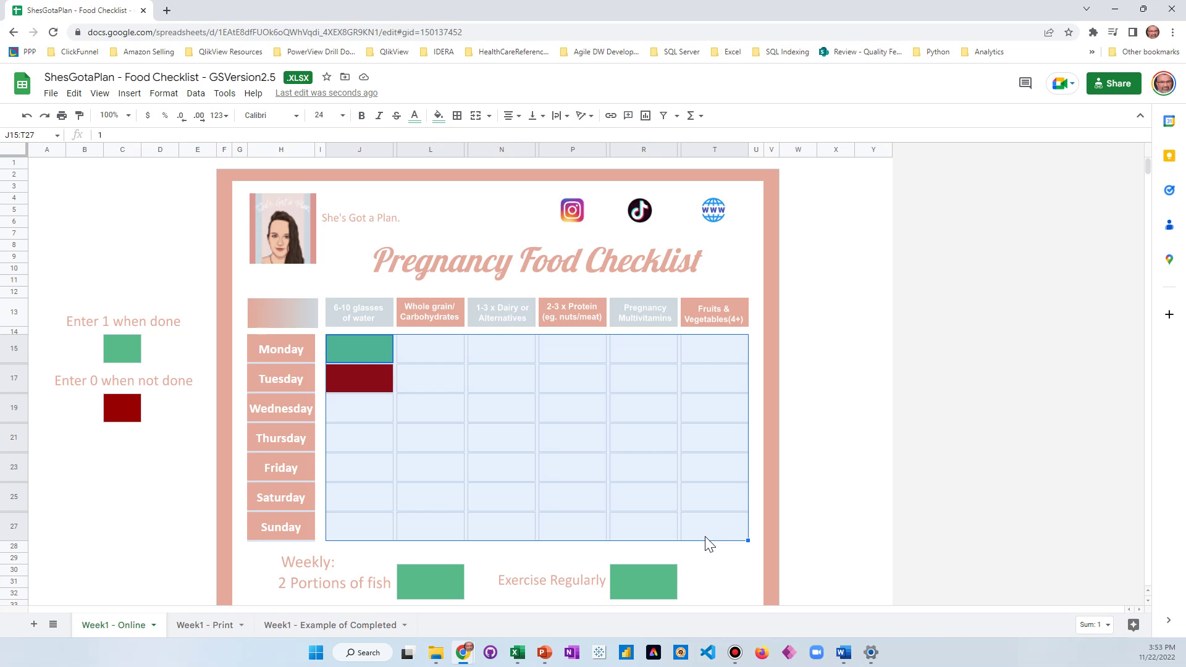
pyautogui.press('Delete')
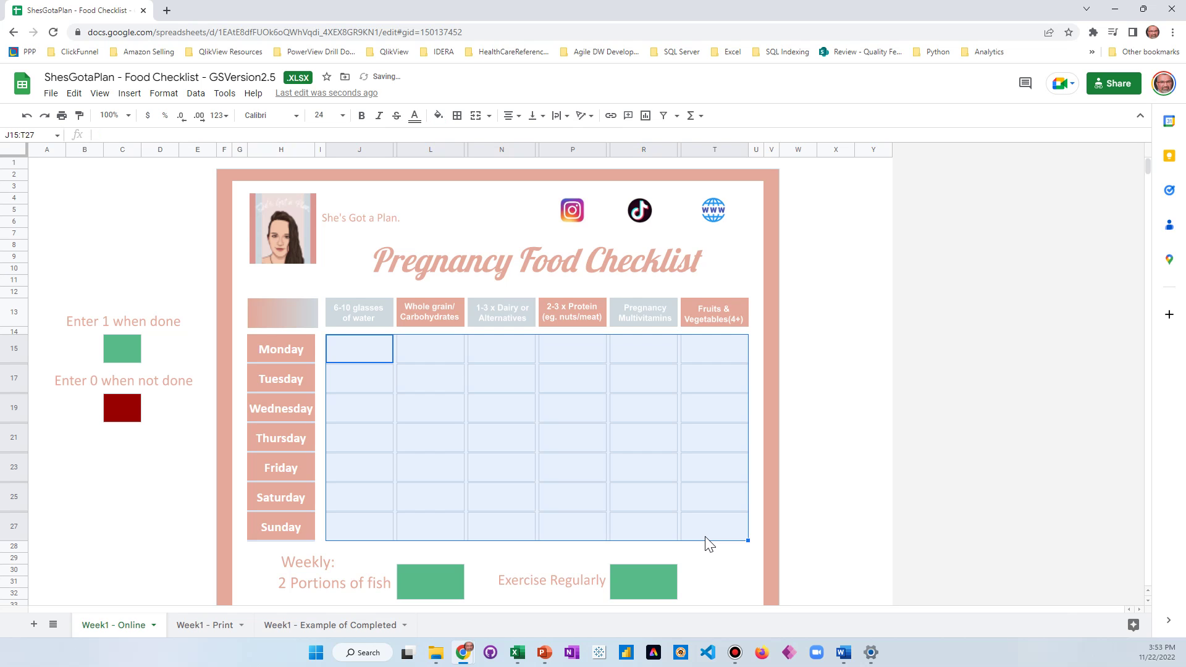
pyautogui.click(438, 577)
pyautogui.press('Delete')
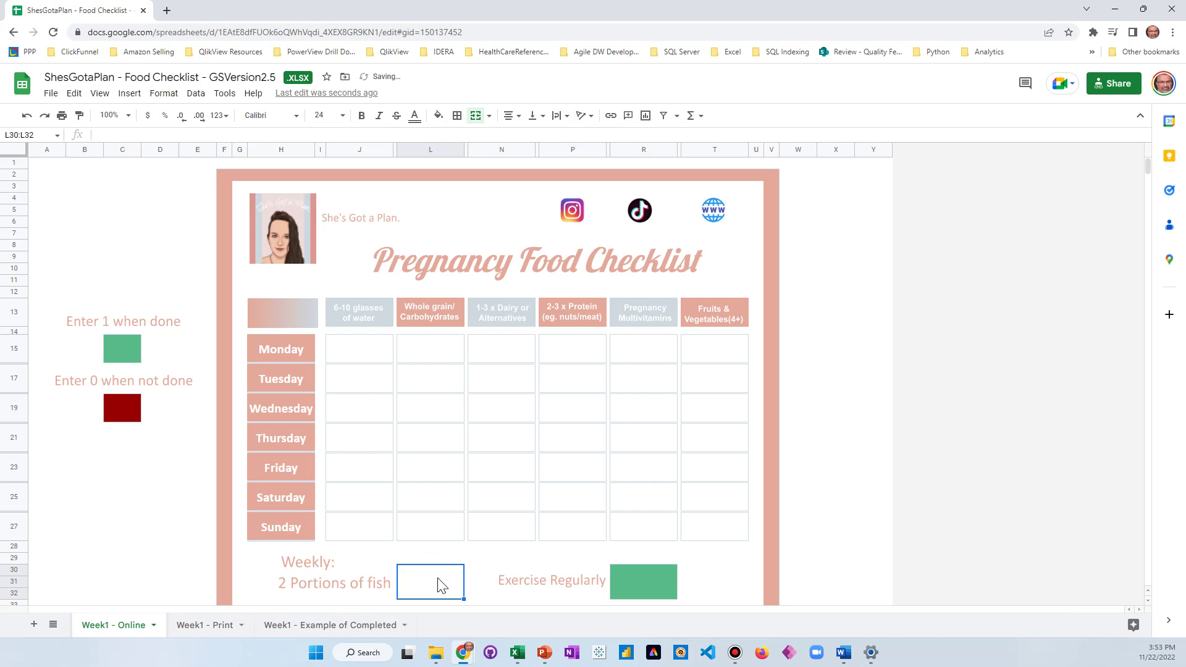
pyautogui.click(650, 580)
pyautogui.press('Delete')
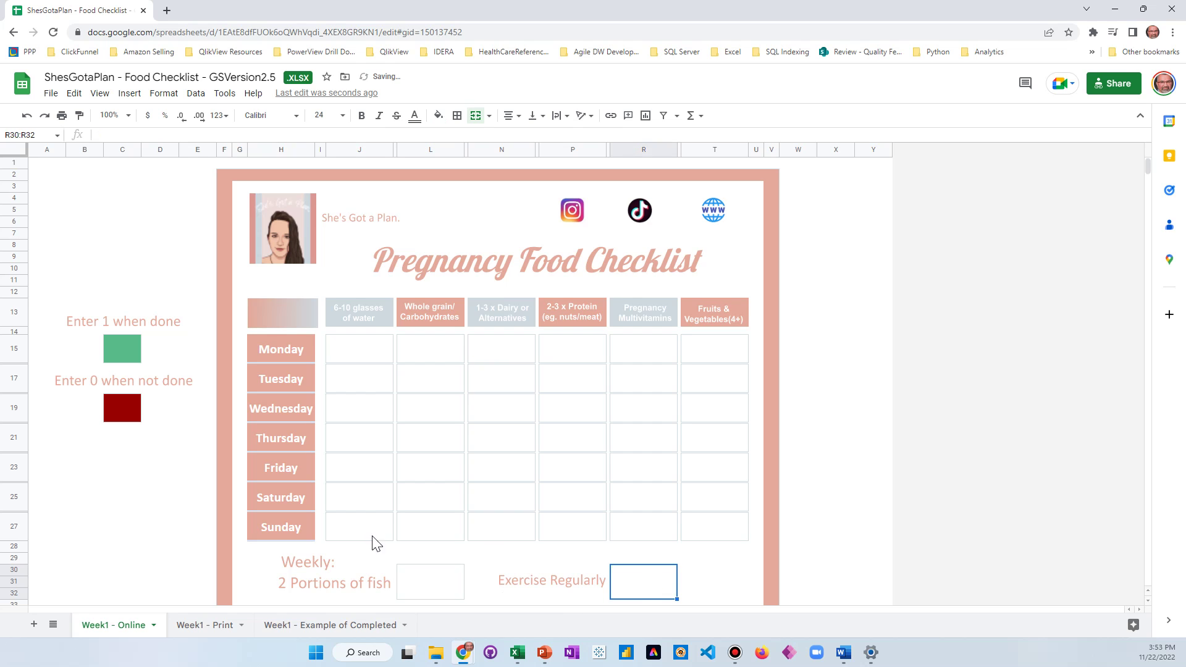
pyautogui.click(217, 624)
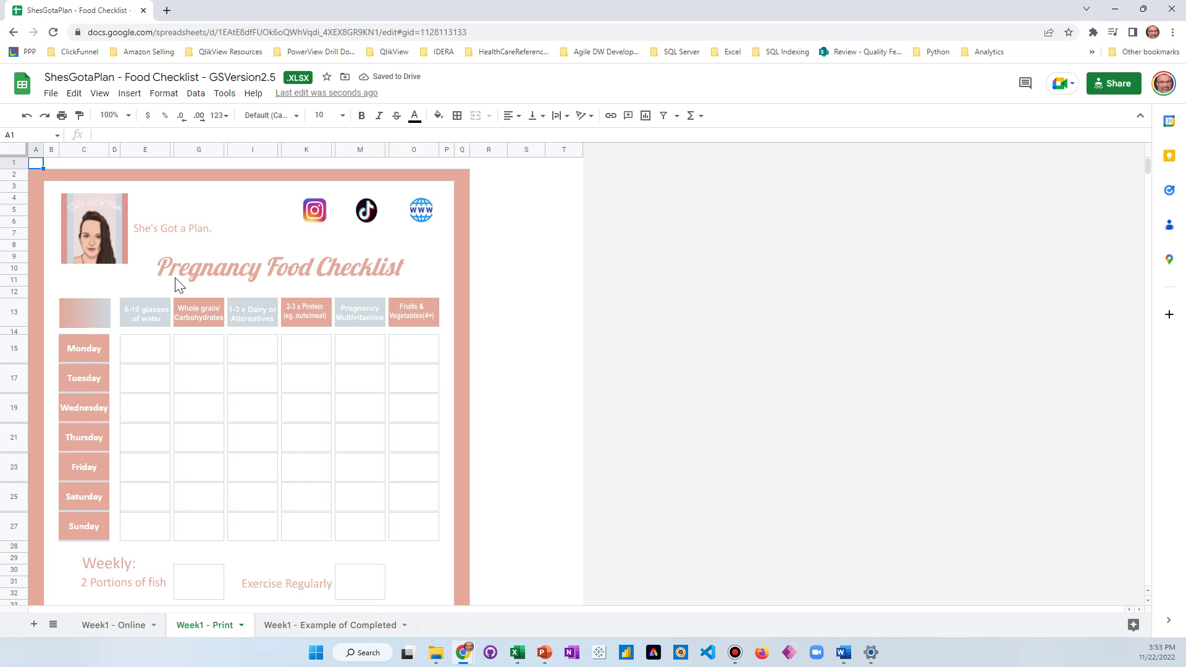
pyautogui.click(50, 93)
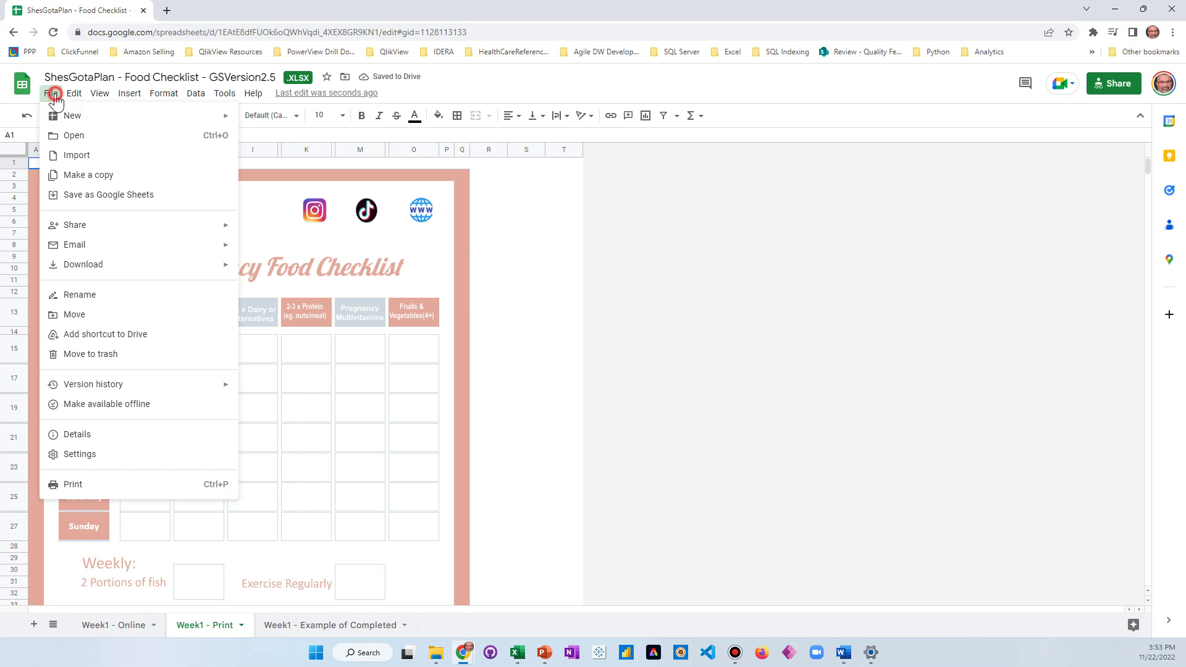
pyautogui.click(77, 486)
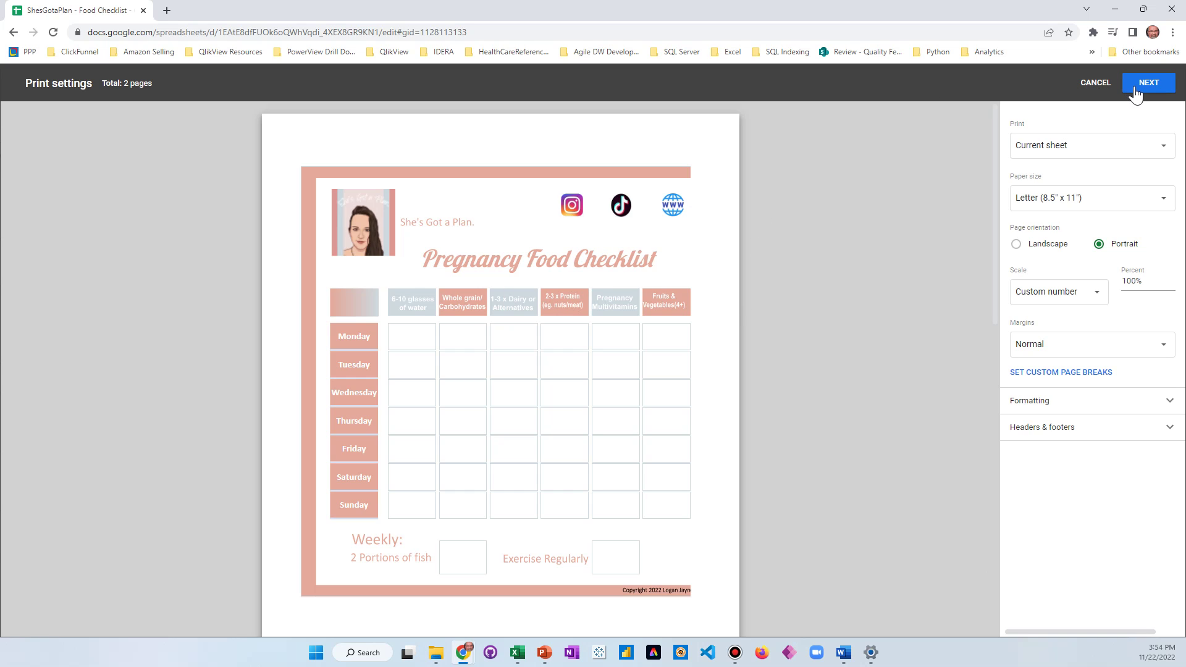
pyautogui.click(1093, 84)
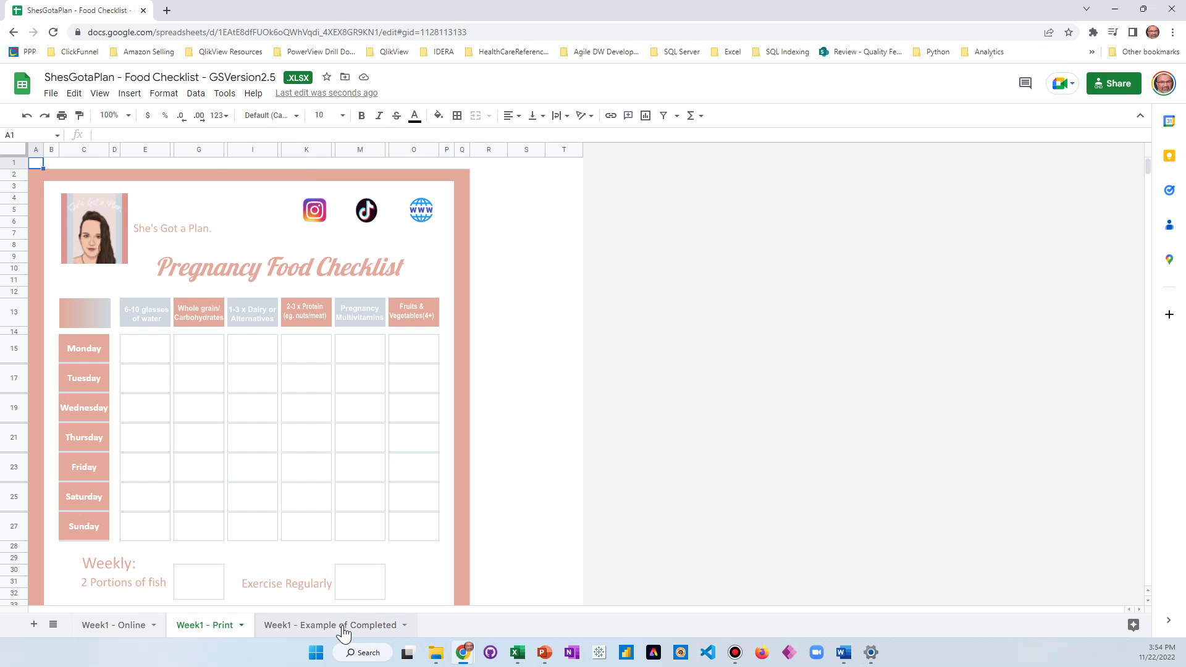
pyautogui.click(344, 626)
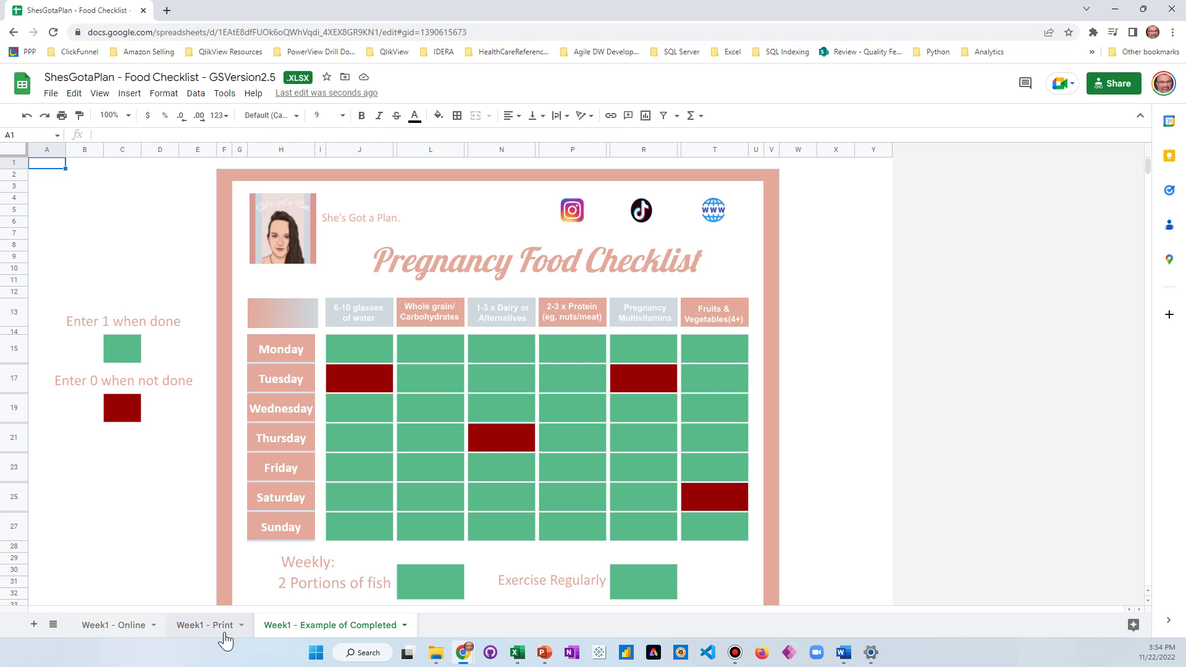
# Return from the completed example to the empty Week1 - Online sheet
pyautogui.click(126, 625)
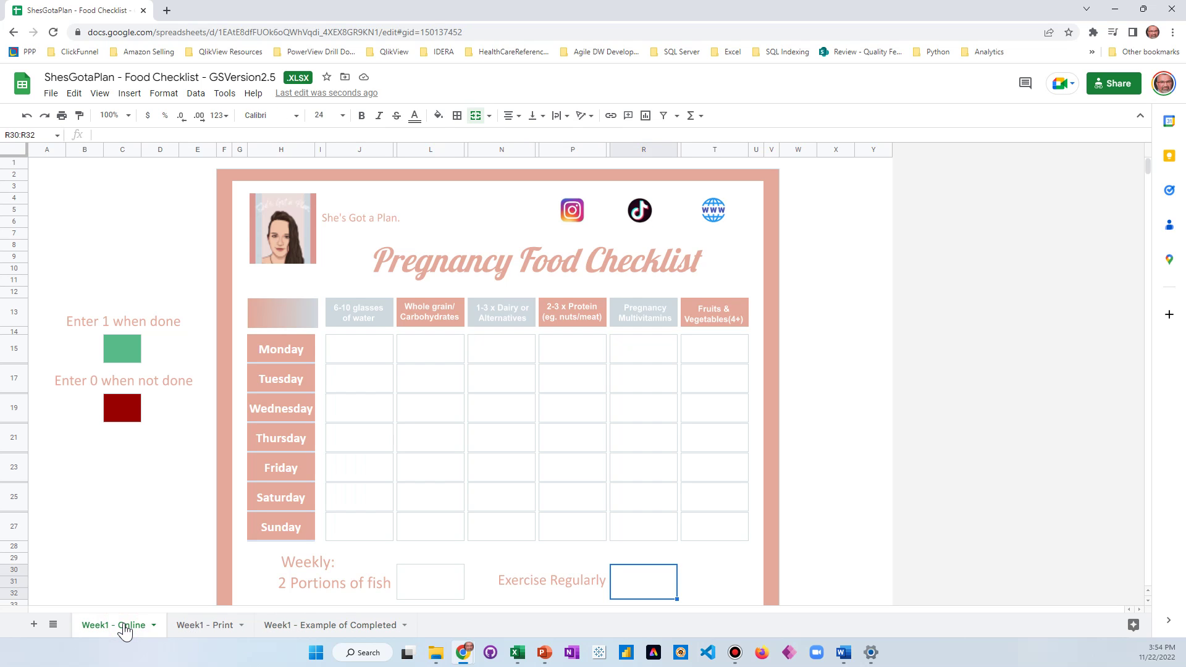